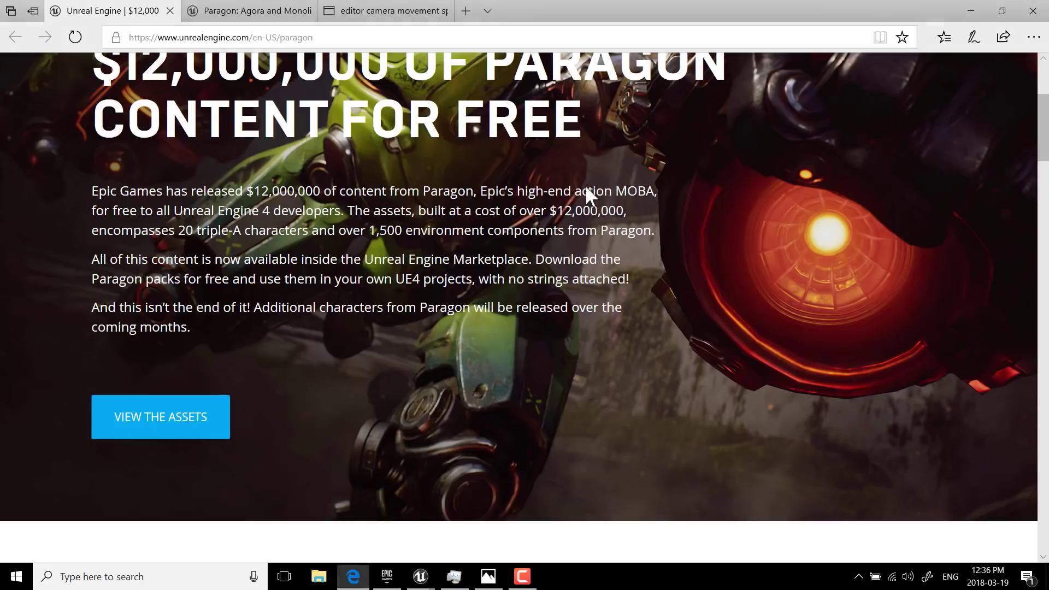
Step: Review the announcement of the free Paragon content on the Unreal Engine web page
{"action": "scroll", "coordinate": [521, 215], "scroll_direction": "up", "scroll_amount": 5}
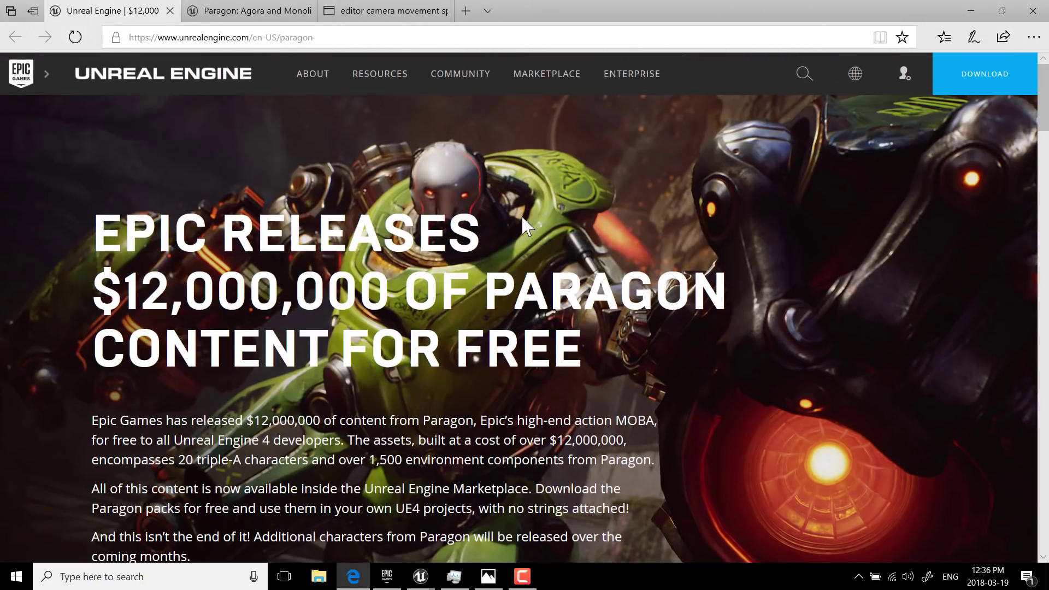
{"action": "scroll", "coordinate": [392, 238], "scroll_direction": "down", "scroll_amount": 1}
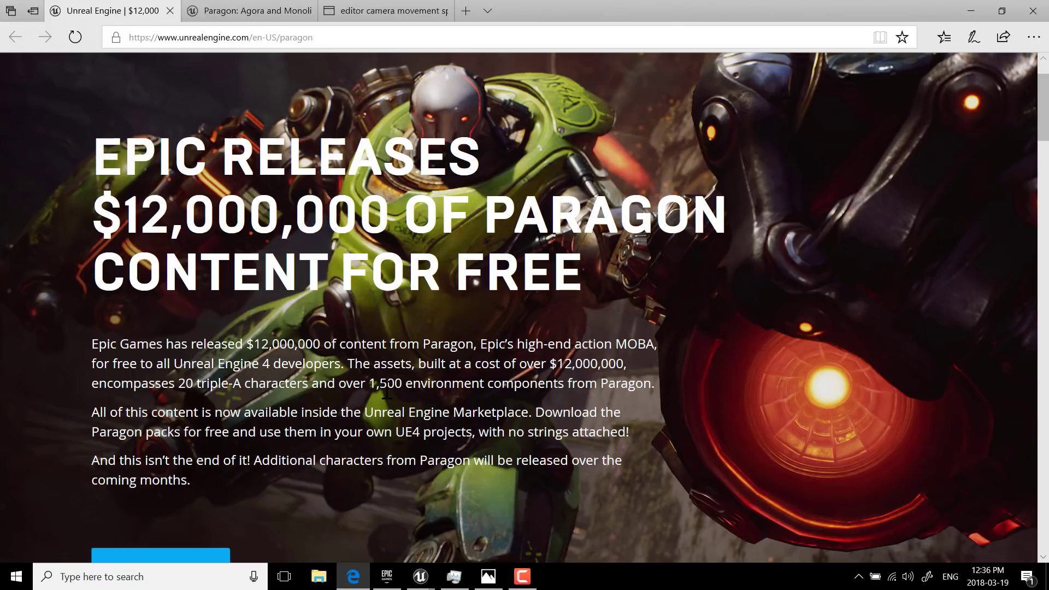
Step: Switch to the Epic Games Launcher and browse the Paragon character packs in the Marketplace search results
{"action": "left_click", "coordinate": [387, 576]}
{"action": "scroll", "coordinate": [736, 433], "scroll_direction": "up", "scroll_amount": 15}
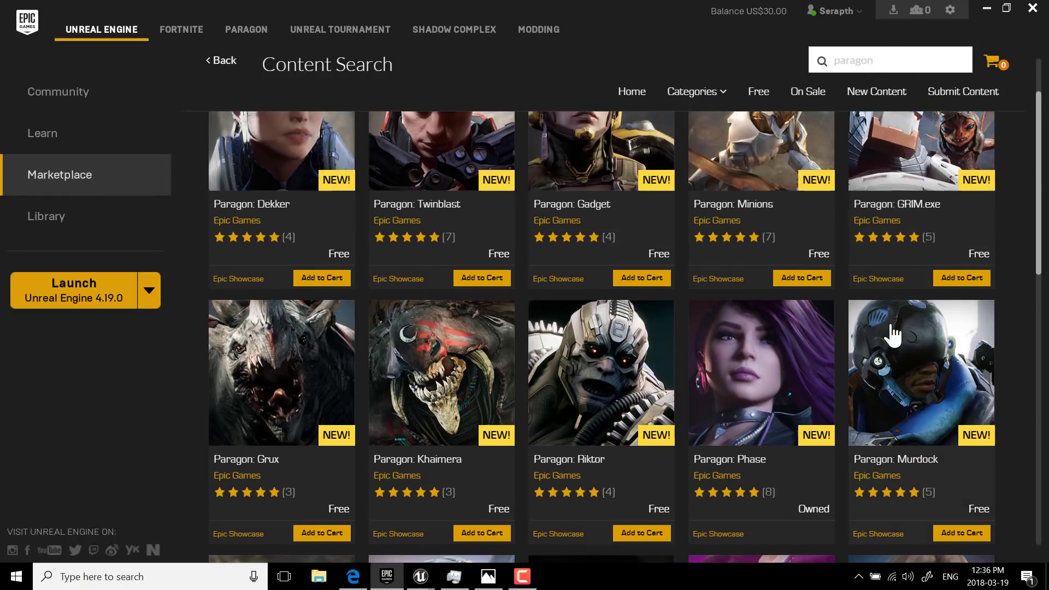
{"action": "scroll", "coordinate": [892, 335], "scroll_direction": "up", "scroll_amount": 2}
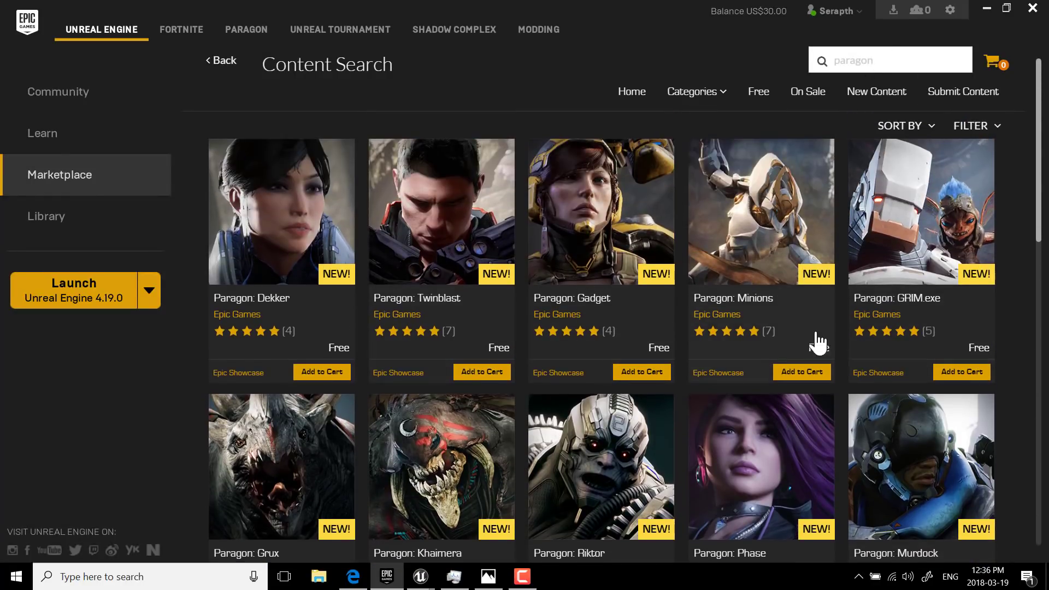
{"action": "scroll", "coordinate": [815, 329], "scroll_direction": "down", "scroll_amount": 2}
{"action": "scroll", "coordinate": [823, 378], "scroll_direction": "down", "scroll_amount": 2}
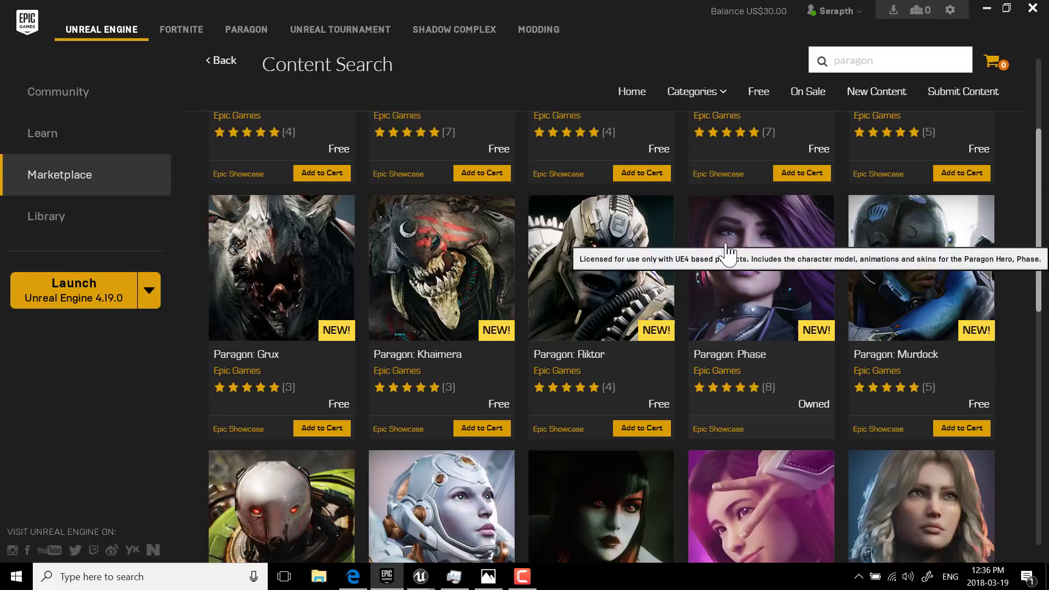
{"action": "scroll", "coordinate": [728, 254], "scroll_direction": "down", "scroll_amount": 2}
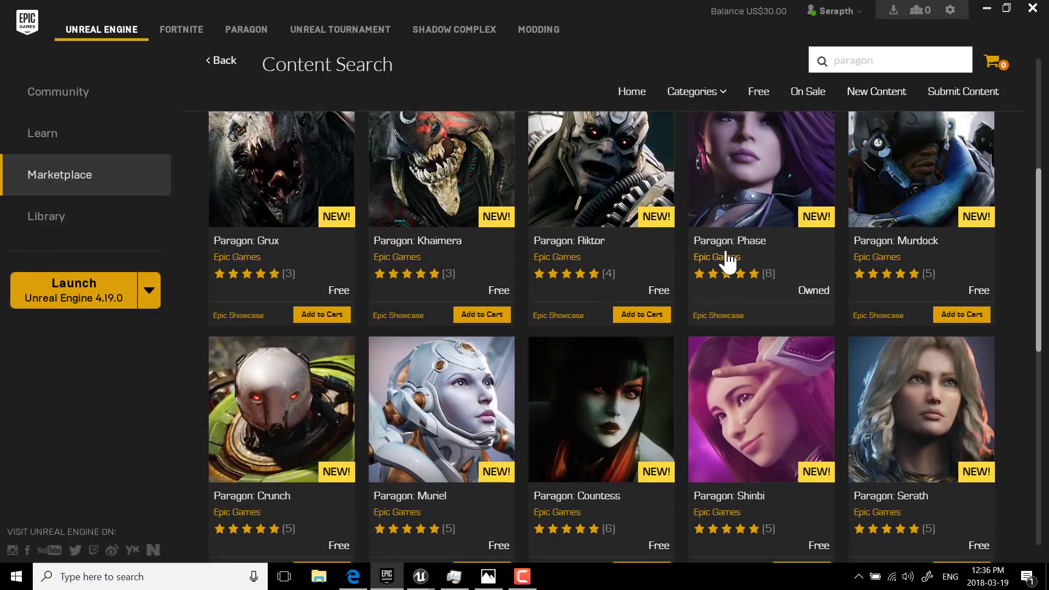
{"action": "scroll", "coordinate": [734, 274], "scroll_direction": "down", "scroll_amount": 3}
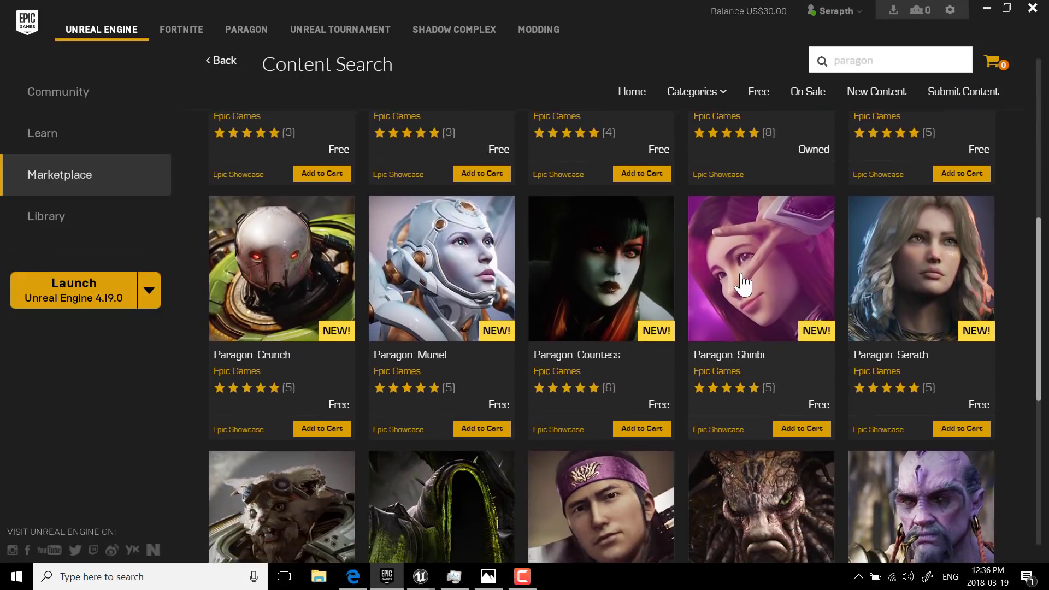
{"action": "scroll", "coordinate": [741, 275], "scroll_direction": "down", "scroll_amount": 2}
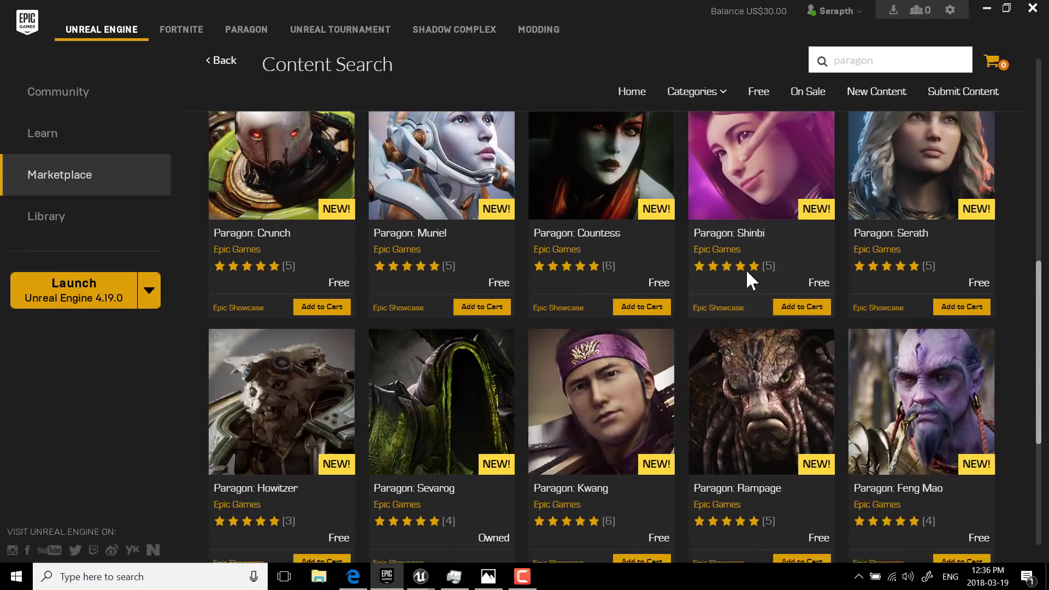
{"action": "scroll", "coordinate": [748, 271], "scroll_direction": "down", "scroll_amount": 3}
{"action": "scroll", "coordinate": [508, 426], "scroll_direction": "down", "scroll_amount": 1}
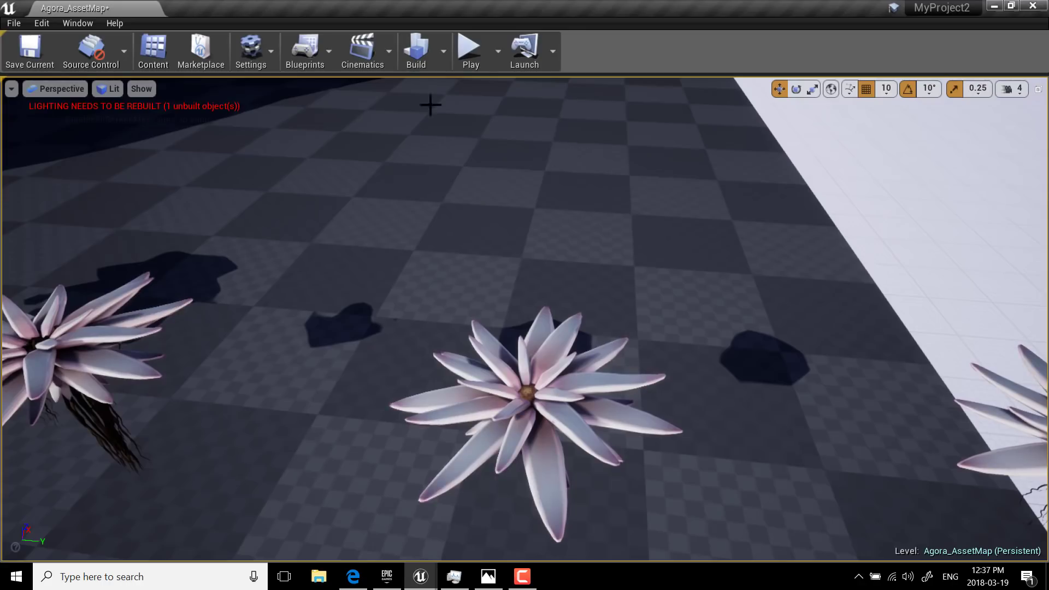
Step: In the Unreal Editor, browse the project content to the ParagonProps Agora folder, check the Agora_AssetMap level's details and close the Content Browser
{"action": "left_click", "coordinate": [153, 49]}
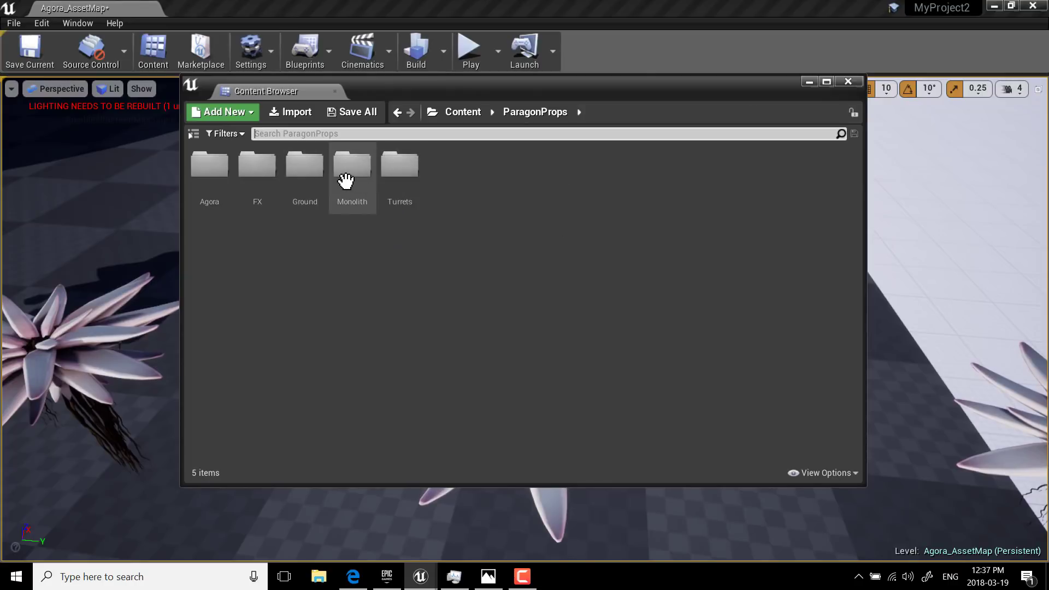
{"action": "left_click", "coordinate": [458, 113]}
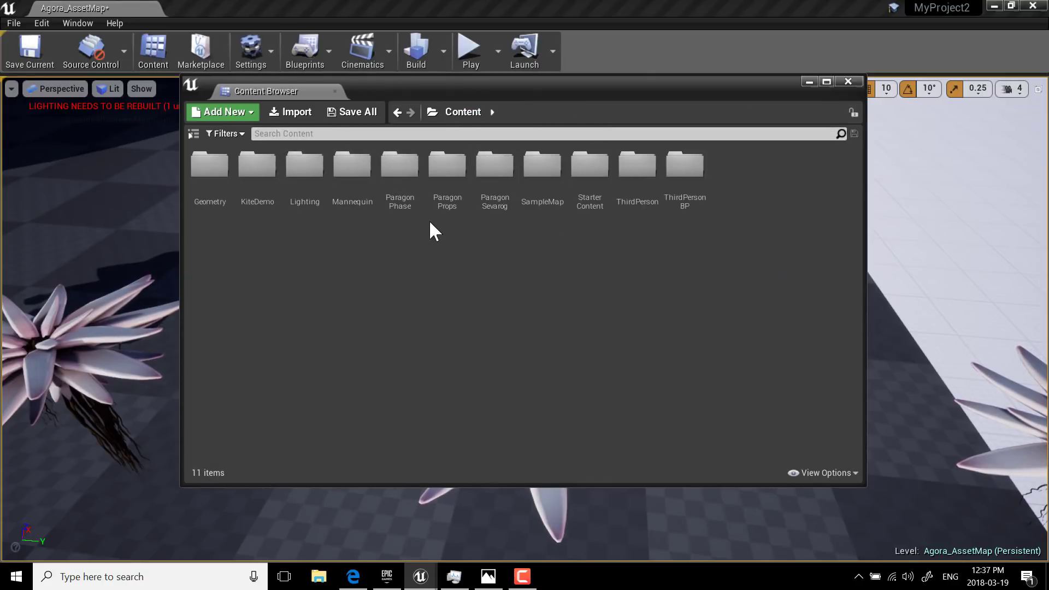
{"action": "left_click", "coordinate": [454, 178]}
{"action": "double_click", "coordinate": [454, 179]}
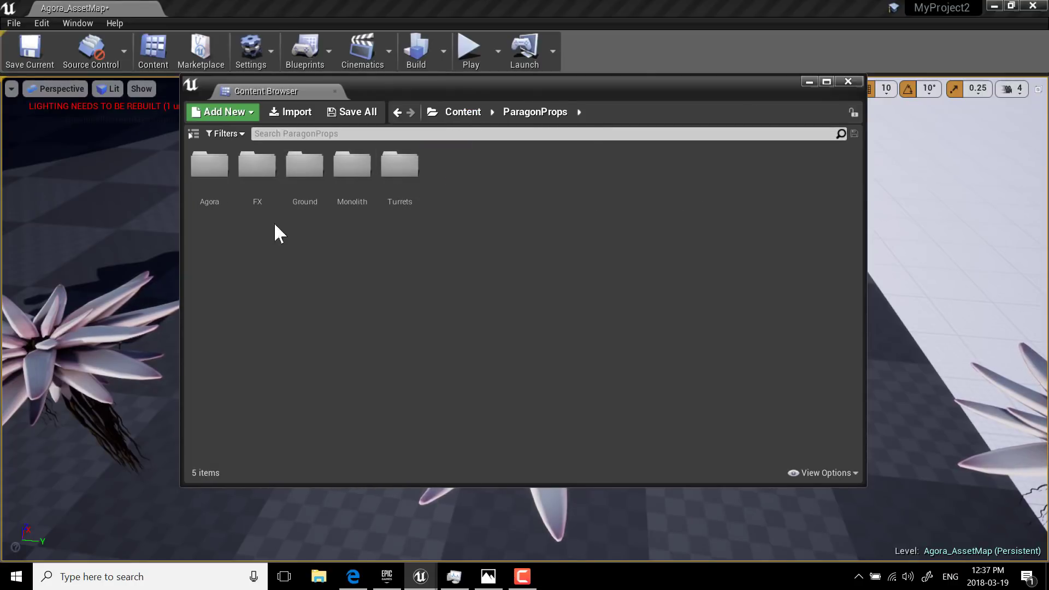
{"action": "double_click", "coordinate": [206, 174]}
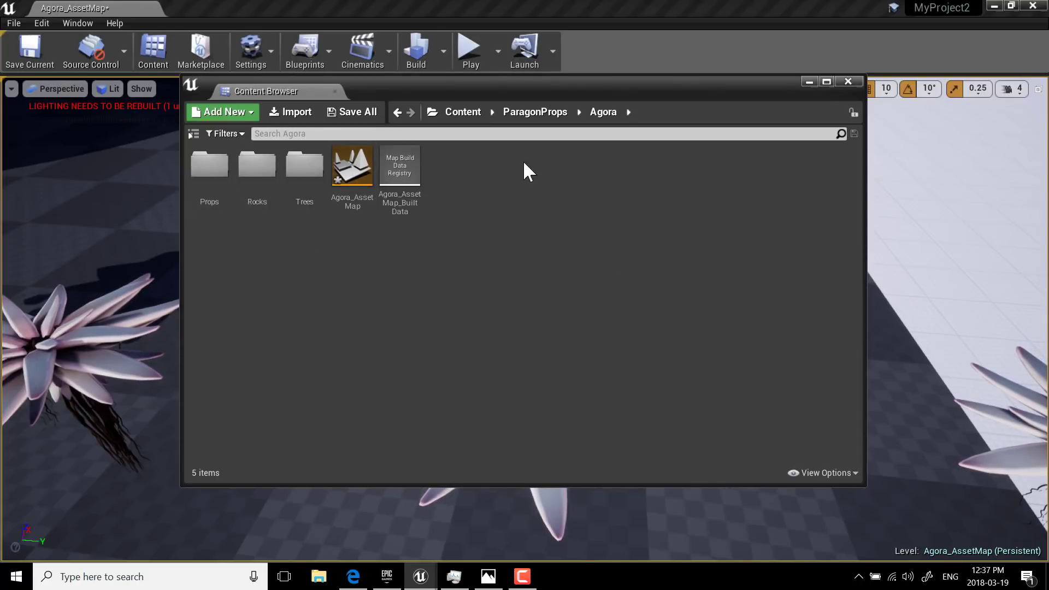
{"action": "mouse_move", "coordinate": [351, 161]}
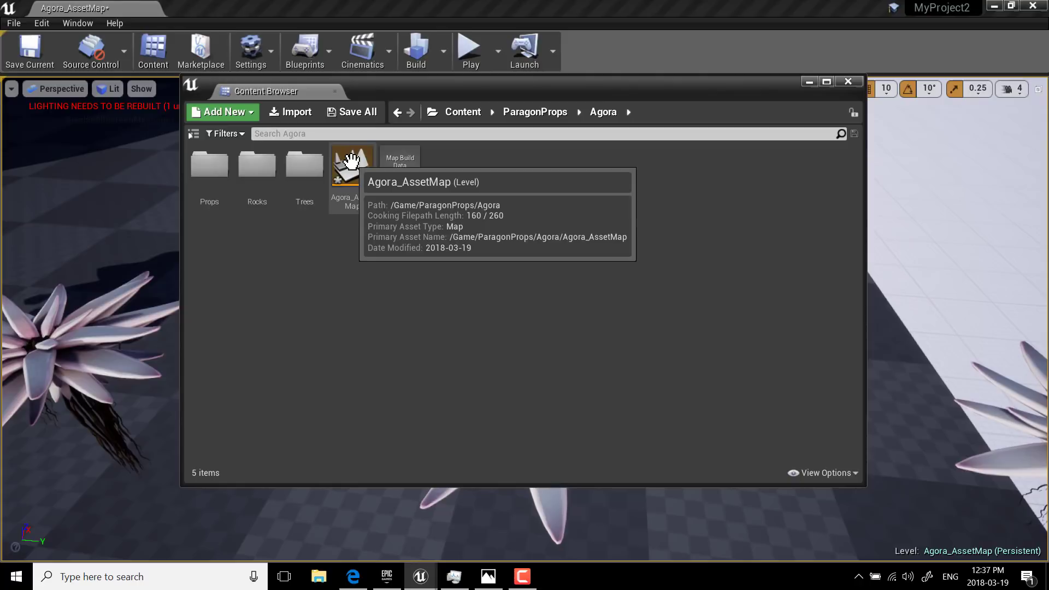
{"action": "left_click", "coordinate": [847, 80]}
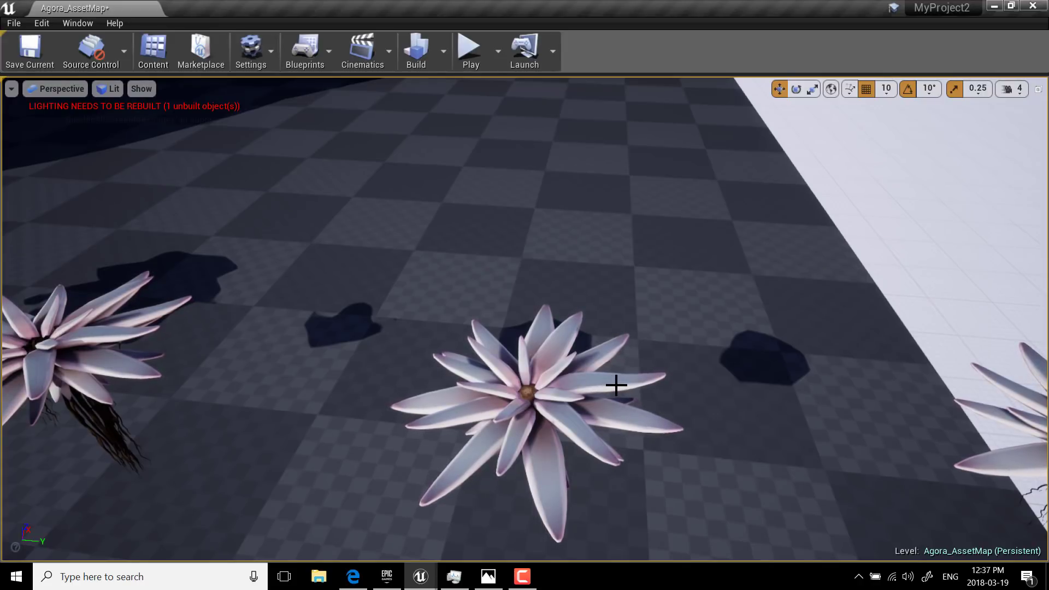
Step: Examine the mossy rocks, ring, pillar and curved props in the Agora_AssetMap level up close
{"action": "right_click_drag", "start_coordinate": [527, 350], "coordinate": [404, 273]}
{"action": "right_click_drag", "start_coordinate": [527, 391], "coordinate": [527, 391]}
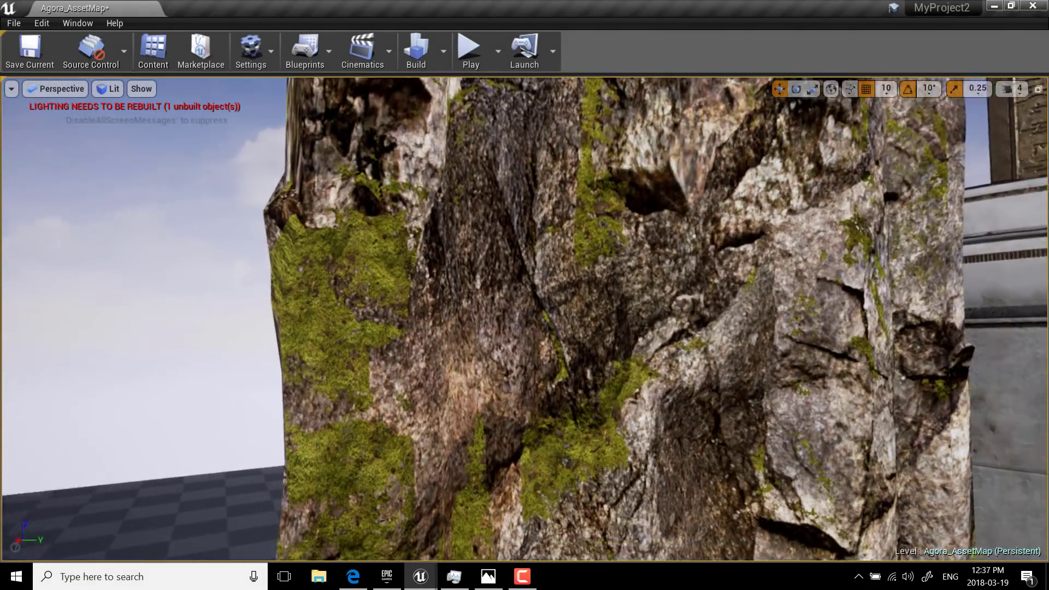
{"action": "right_click_drag", "start_coordinate": [527, 390], "coordinate": [527, 391]}
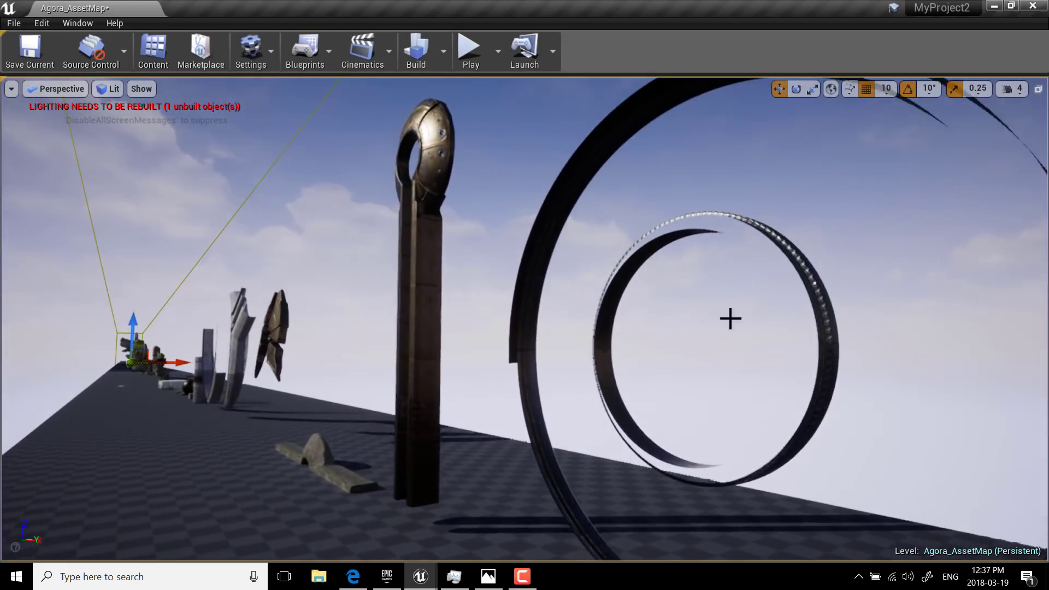
{"action": "right_click_drag", "start_coordinate": [730, 319], "coordinate": [723, 309]}
{"action": "right_click", "coordinate": [748, 227]}
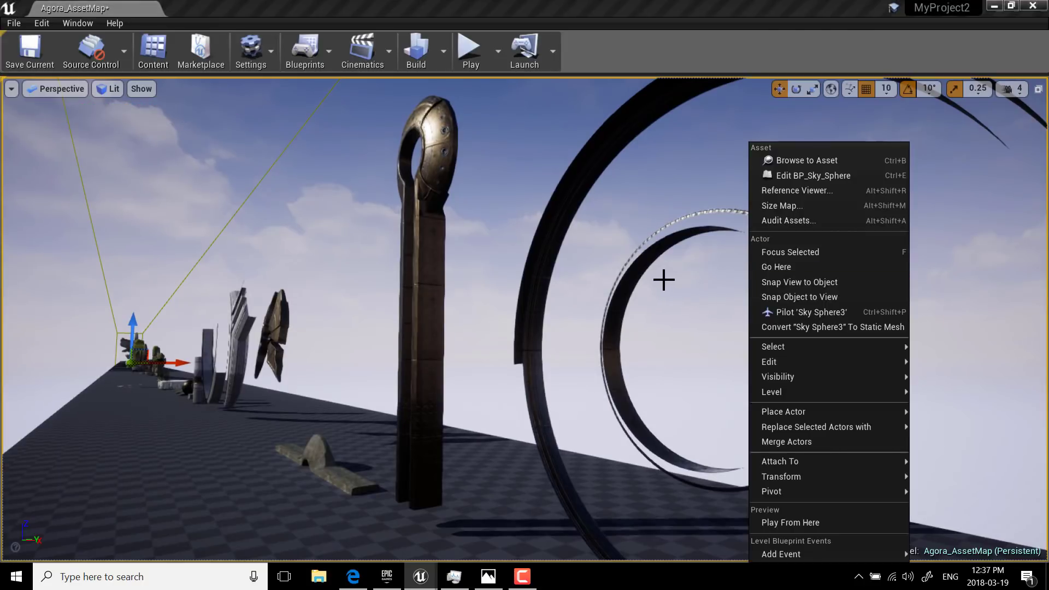
{"action": "left_click", "coordinate": [617, 299]}
{"action": "right_click_drag", "start_coordinate": [779, 330], "coordinate": [728, 316]}
{"action": "key", "text": "w"}
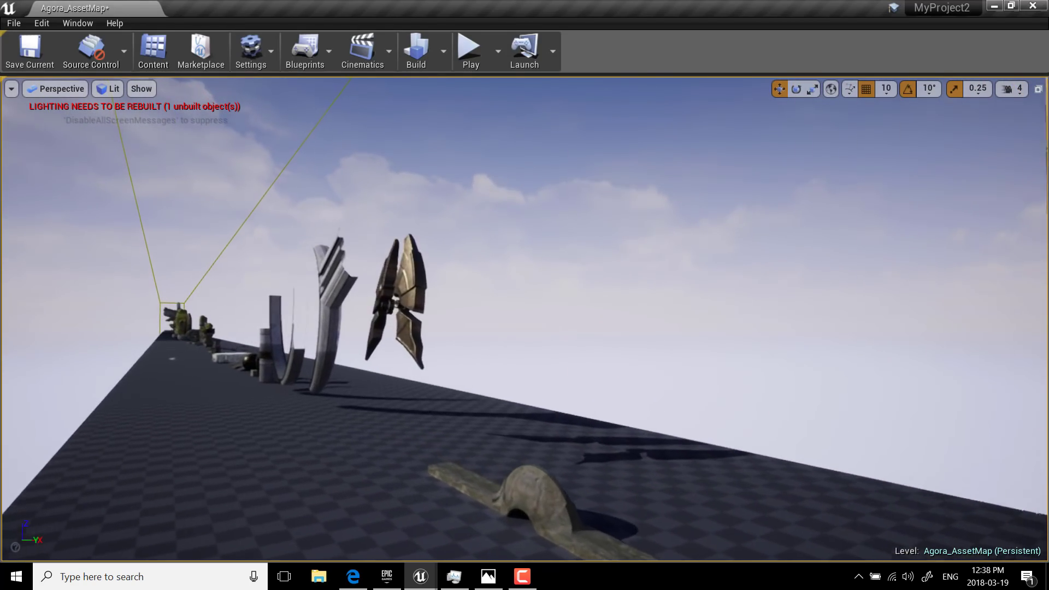
{"action": "key", "text": "w"}
{"action": "key", "text": "a"}
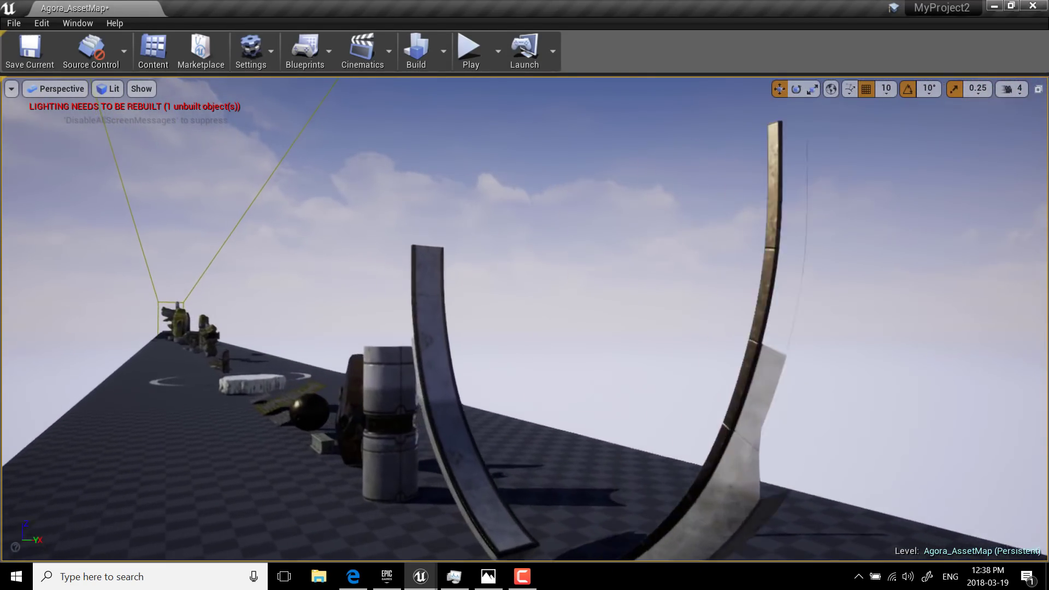
Step: Examine the rest of the prop row, from the curved structures past the moss-covered arches to the flat stone platforms
{"action": "right_click_drag", "start_coordinate": [530, 314], "coordinate": [365, 323]}
{"action": "key", "text": "w"}
{"action": "key", "text": "a"}
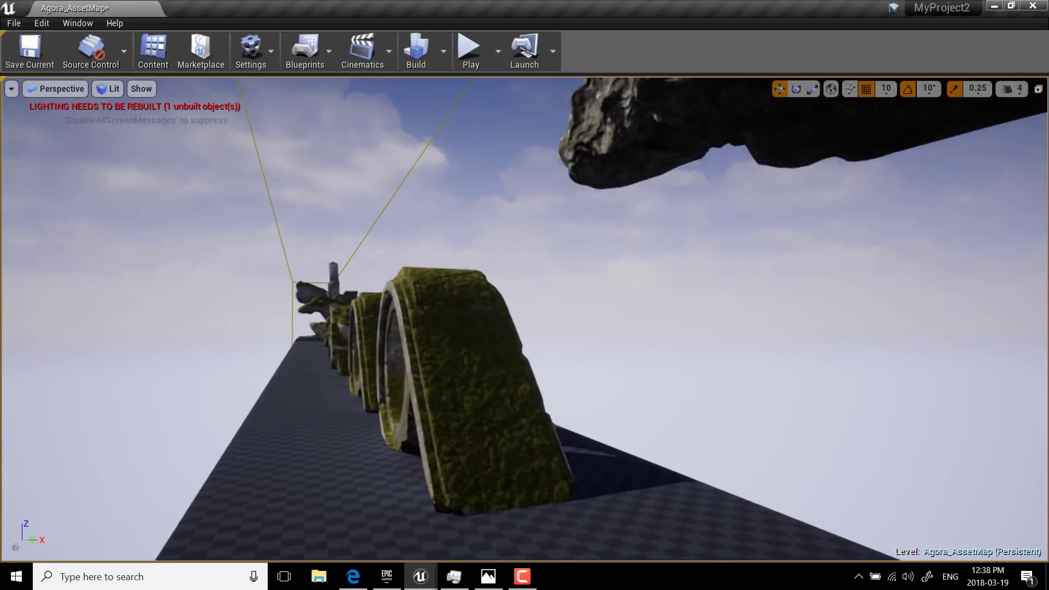
{"action": "right_click_drag", "start_coordinate": [164, 314], "coordinate": [44, 319]}
{"action": "key", "text": "w"}
{"action": "key", "text": "w"}
{"action": "key", "text": "w"}
{"action": "key", "text": "w"}
{"action": "key", "text": "w"}
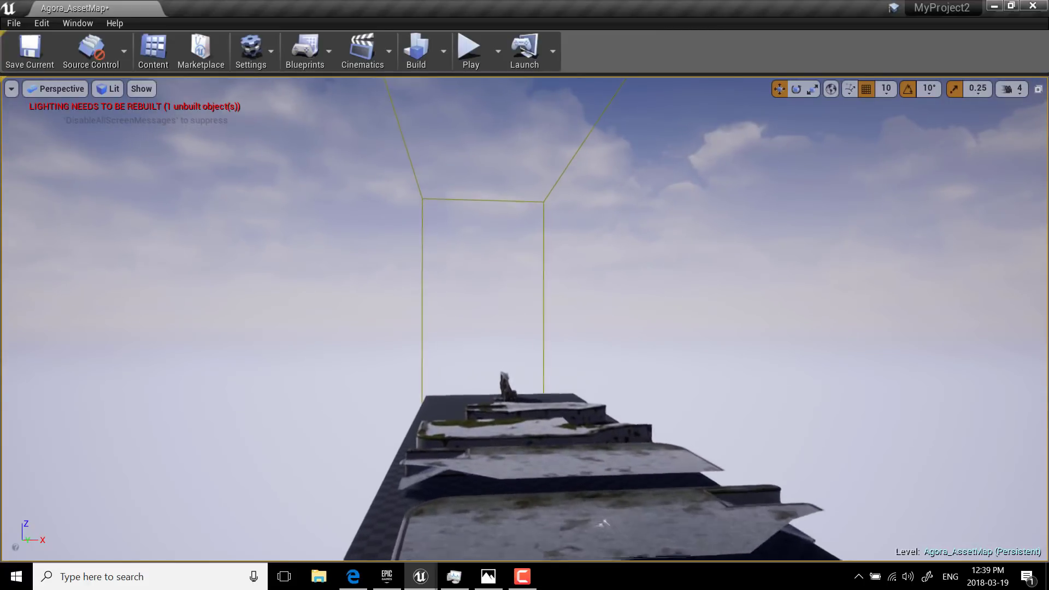
{"action": "key", "text": "w"}
Step: Inspect the Sevarog character standing on the mossy stone platform in the level
{"action": "right_click_drag", "start_coordinate": [524, 320], "coordinate": [606, 320]}
{"action": "key", "text": "a"}
{"action": "key", "text": "w"}
{"action": "key", "text": "s"}
{"action": "key", "text": "s"}
{"action": "key", "text": "w"}
{"action": "mouse_move", "coordinate": [464, 372]}
{"action": "right_mouse_down"}
{"action": "mouse_move", "coordinate": [476, 388]}
{"action": "mouse_move", "coordinate": [462, 421]}
{"action": "mouse_move", "coordinate": [394, 432]}
{"action": "mouse_move", "coordinate": [383, 421]}
{"action": "mouse_move", "coordinate": [475, 382]}
{"action": "mouse_move", "coordinate": [464, 385]}
{"action": "right_mouse_up"}
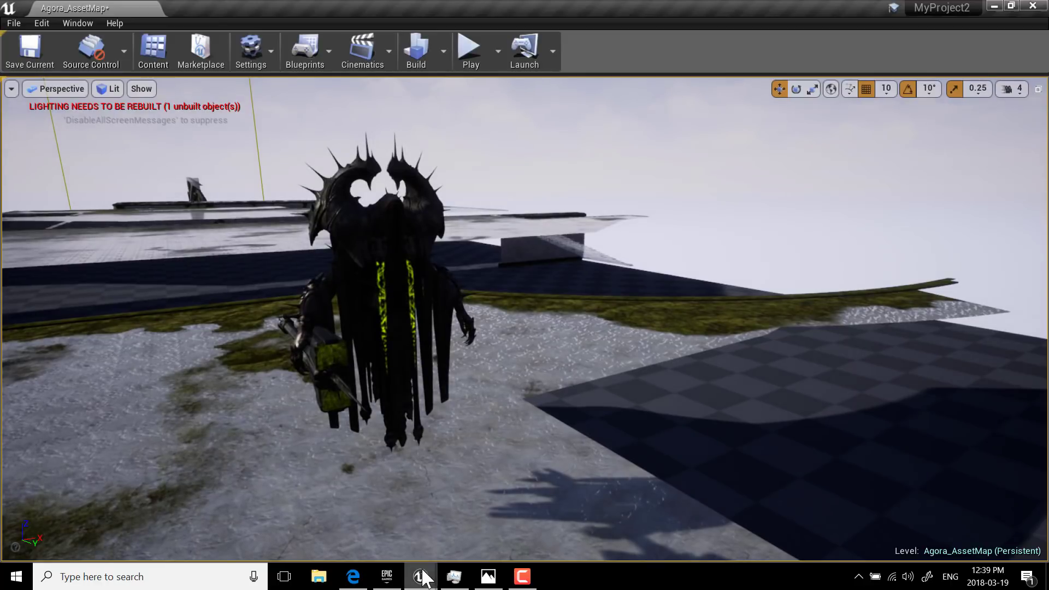
Step: Switch to the Sevarog skeletal mesh editor and inspect the model's armour, hood and hammer from several sides
{"action": "mouse_move", "coordinate": [418, 579]}
{"action": "left_click", "coordinate": [463, 532]}
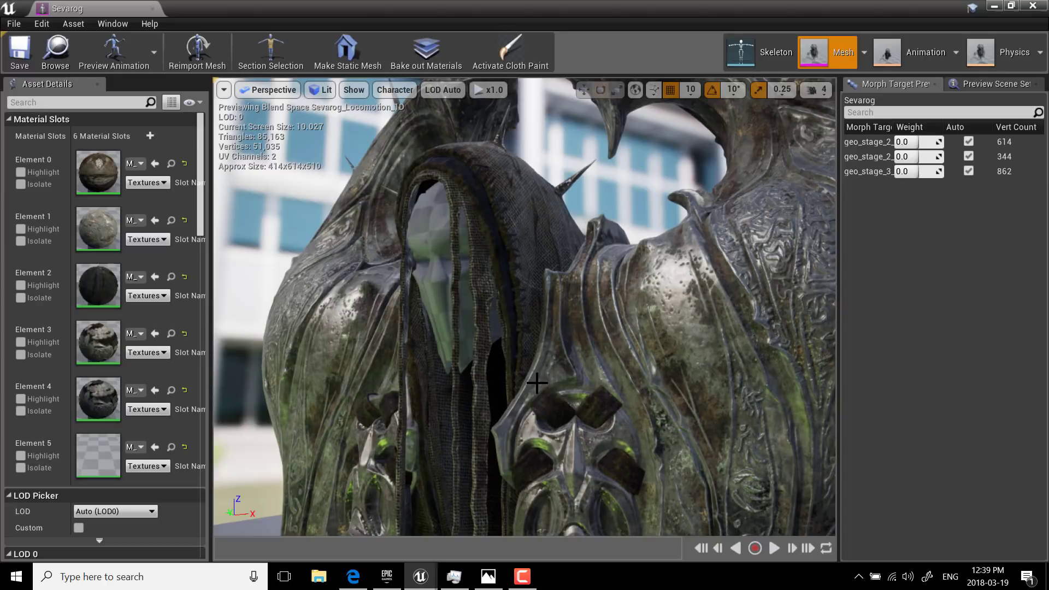
{"action": "scroll", "coordinate": [638, 422], "scroll_direction": "down", "scroll_amount": 5}
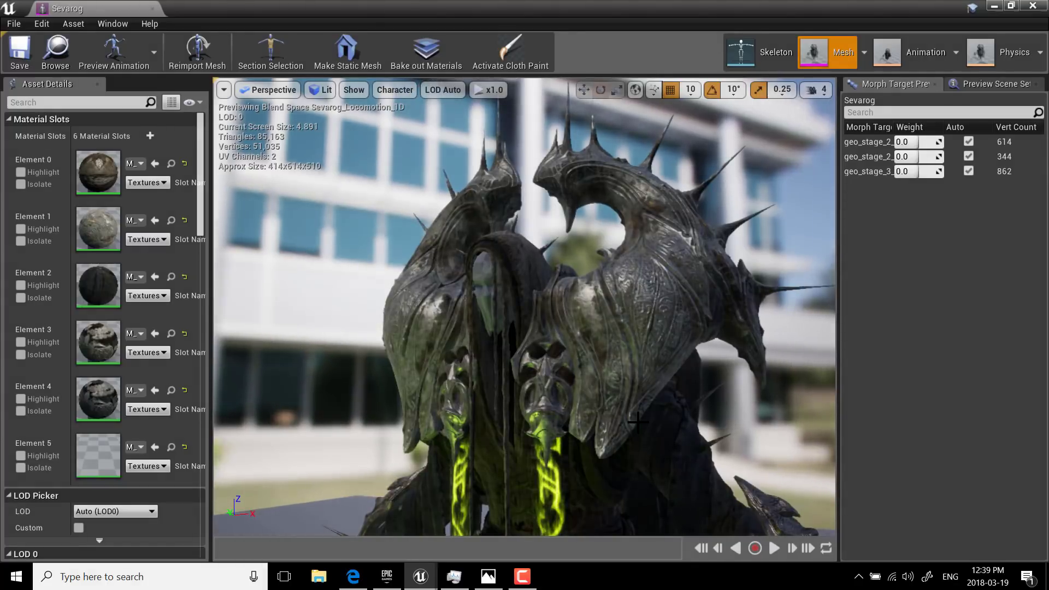
{"action": "right_click_drag", "start_coordinate": [623, 415], "coordinate": [270, 317]}
{"action": "key", "text": "a"}
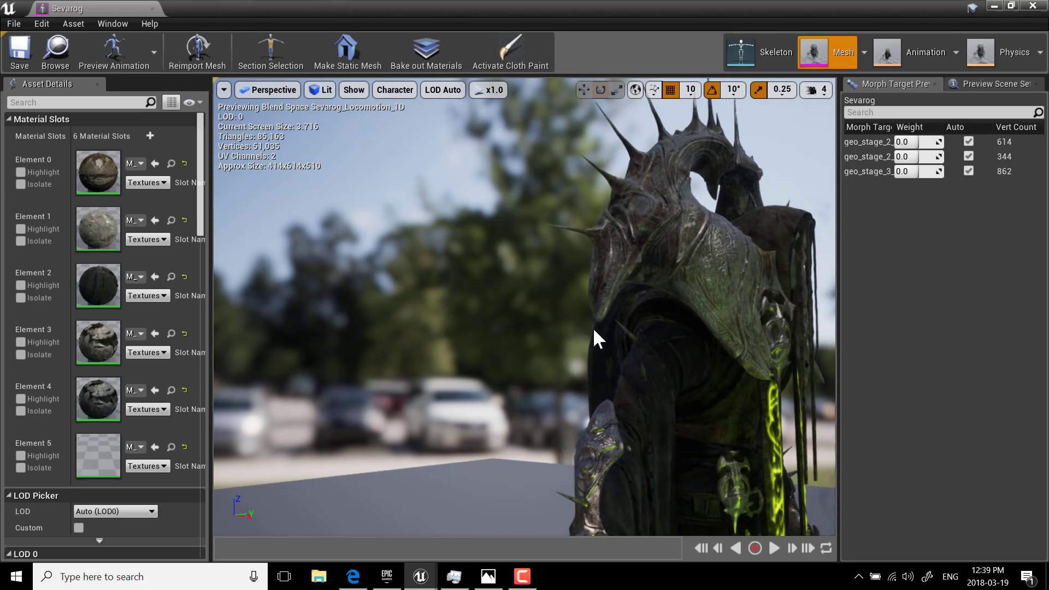
{"action": "right_click_drag", "start_coordinate": [597, 335], "coordinate": [738, 337]}
{"action": "key", "text": "s"}
{"action": "right_click_drag", "start_coordinate": [601, 306], "coordinate": [240, 333]}
{"action": "key", "text": "d"}
{"action": "key", "text": "d"}
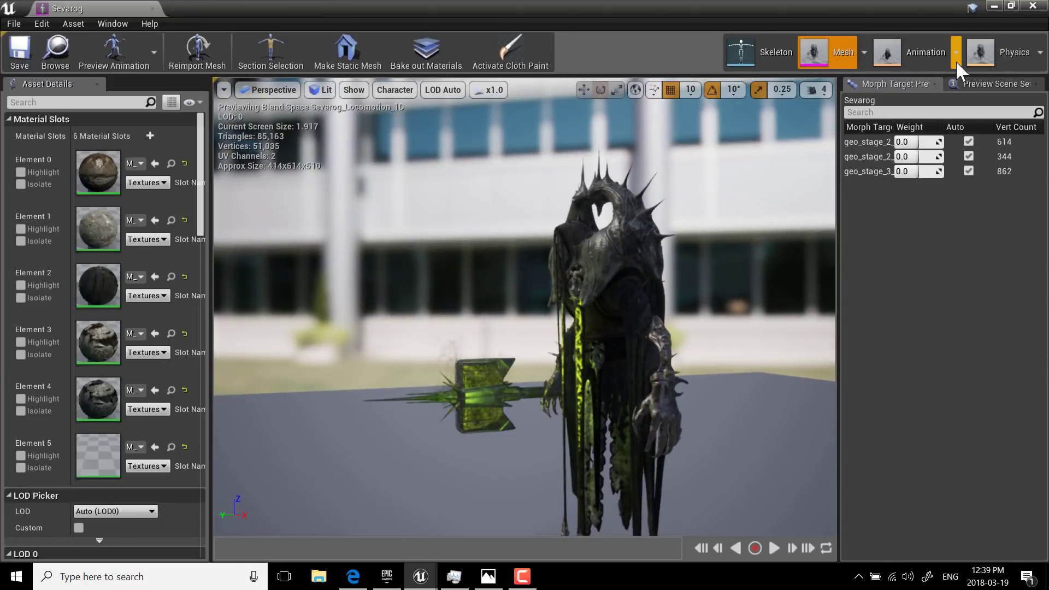
Step: Preview the Sevarog_TravelMode_TurnInPlace blend space on the Sevarog mesh and view the character from the front
{"action": "left_click", "coordinate": [955, 59]}
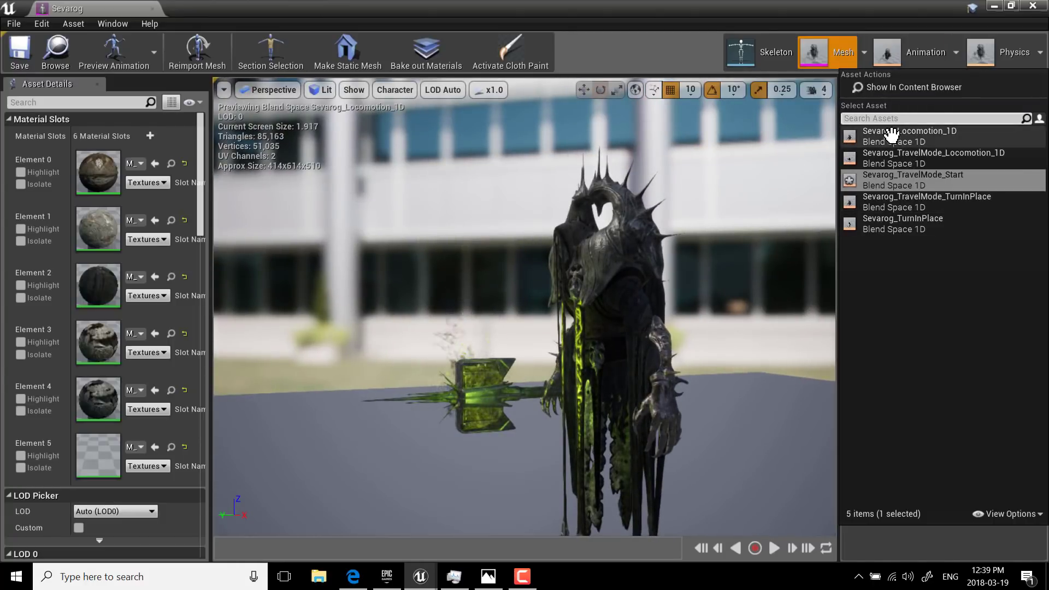
{"action": "left_click", "coordinate": [122, 60]}
{"action": "left_click", "coordinate": [187, 169]}
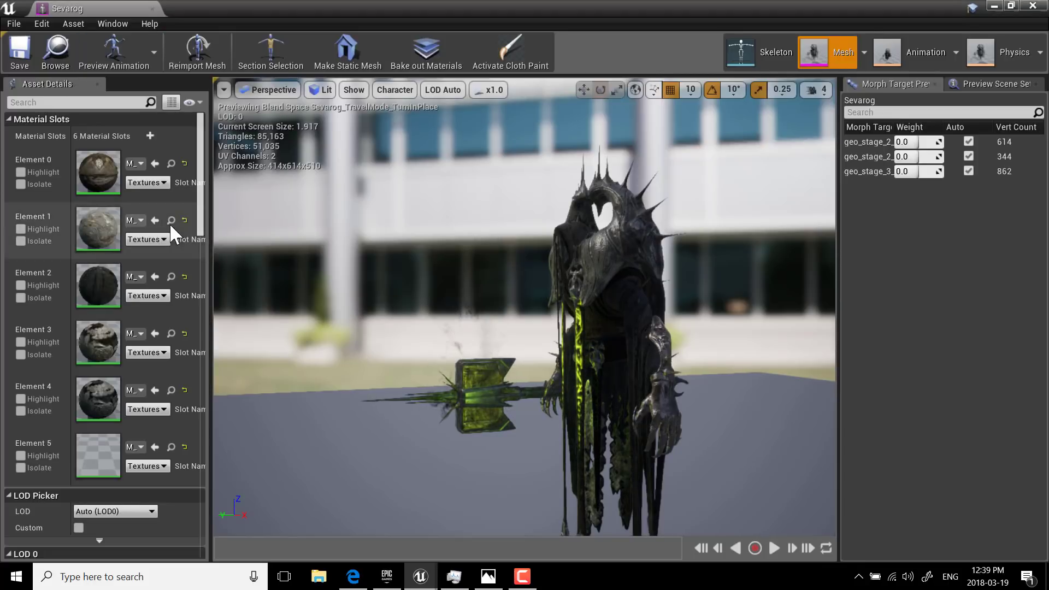
{"action": "left_click_drag", "start_coordinate": [525, 306], "coordinate": [579, 306], "text": "alt"}
{"action": "right_click_drag", "start_coordinate": [524, 306], "coordinate": [415, 306]}
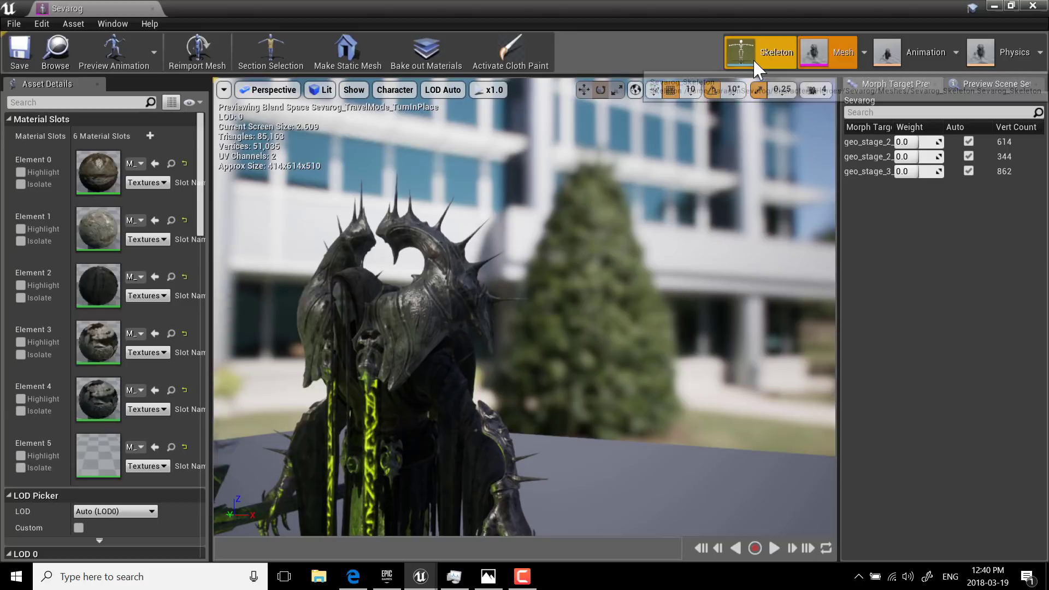
Step: Open Sevarog's skeleton and examine its bone hierarchy, including the cloth, hand and weapon bones
{"action": "left_click", "coordinate": [756, 55]}
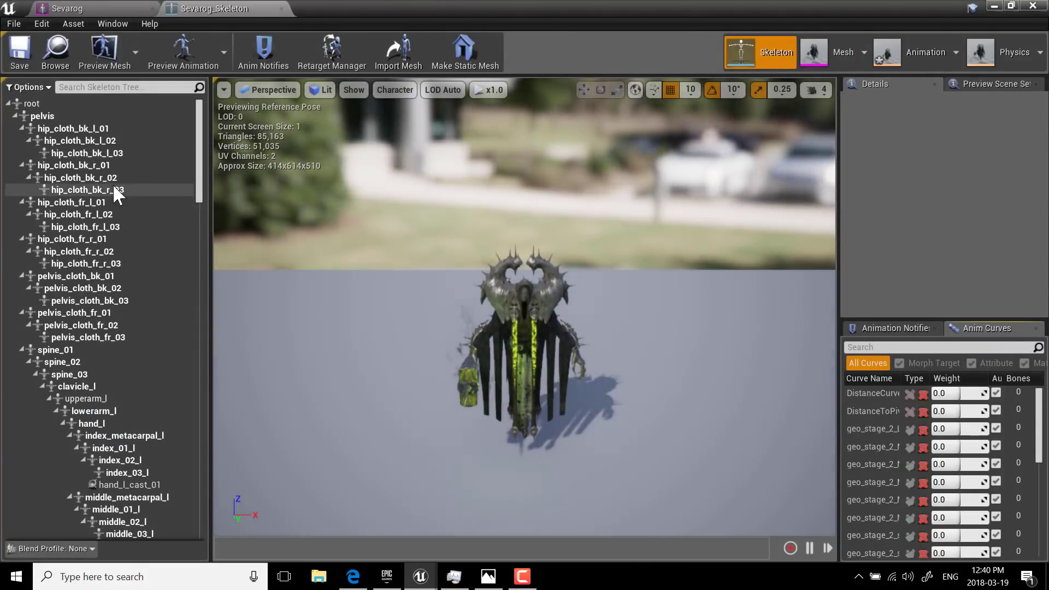
{"action": "scroll", "coordinate": [85, 349], "scroll_direction": "down", "scroll_amount": 10}
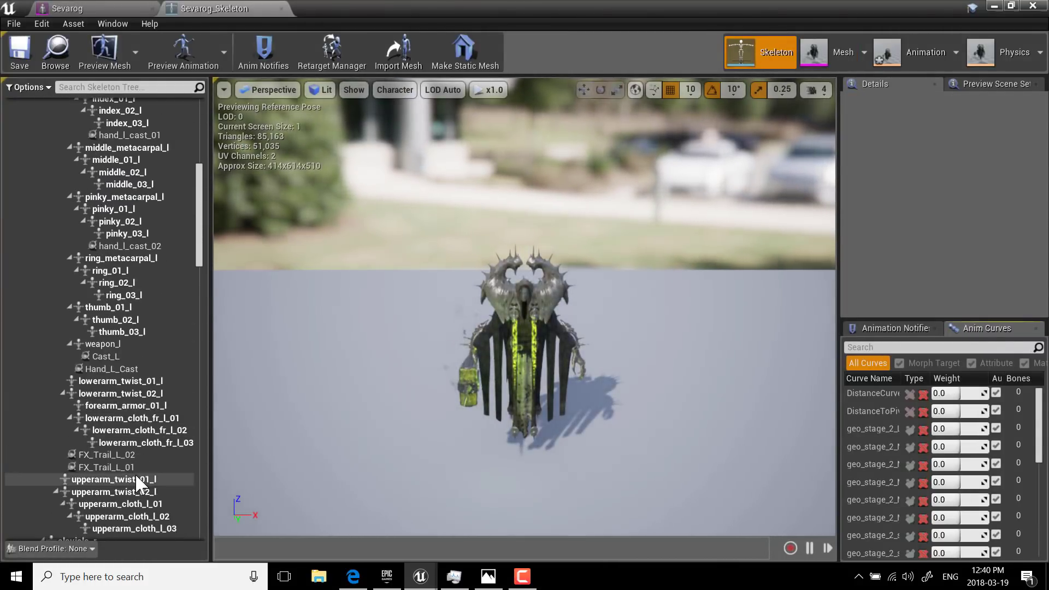
{"action": "scroll", "coordinate": [135, 473], "scroll_direction": "down", "scroll_amount": 12}
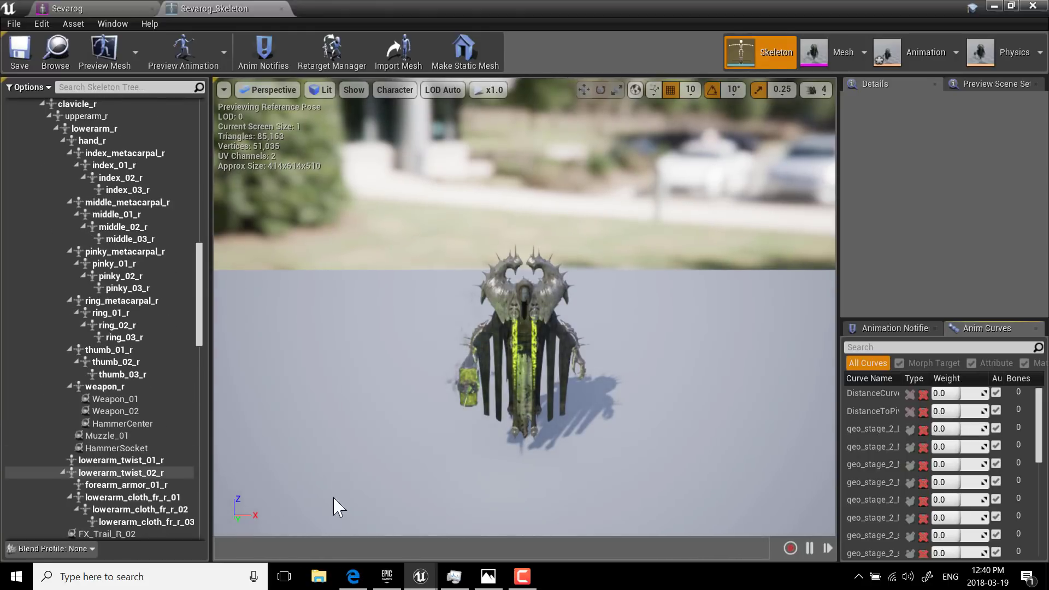
Step: Open Sevarog's physics asset and examine its collision bodies and skeleton tree
{"action": "left_click", "coordinate": [1005, 52]}
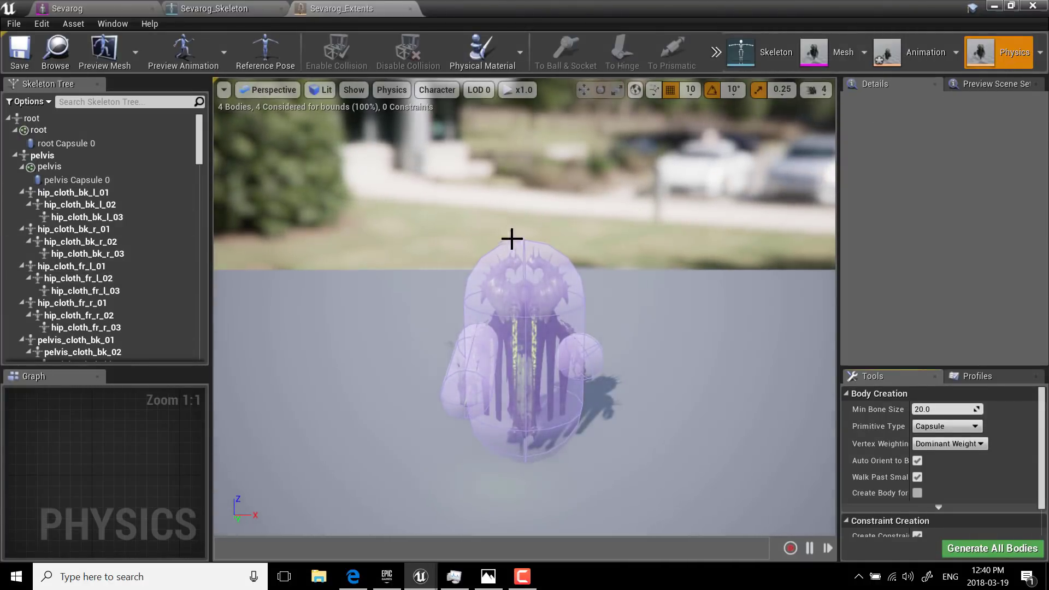
{"action": "scroll", "coordinate": [130, 251], "scroll_direction": "down", "scroll_amount": 15}
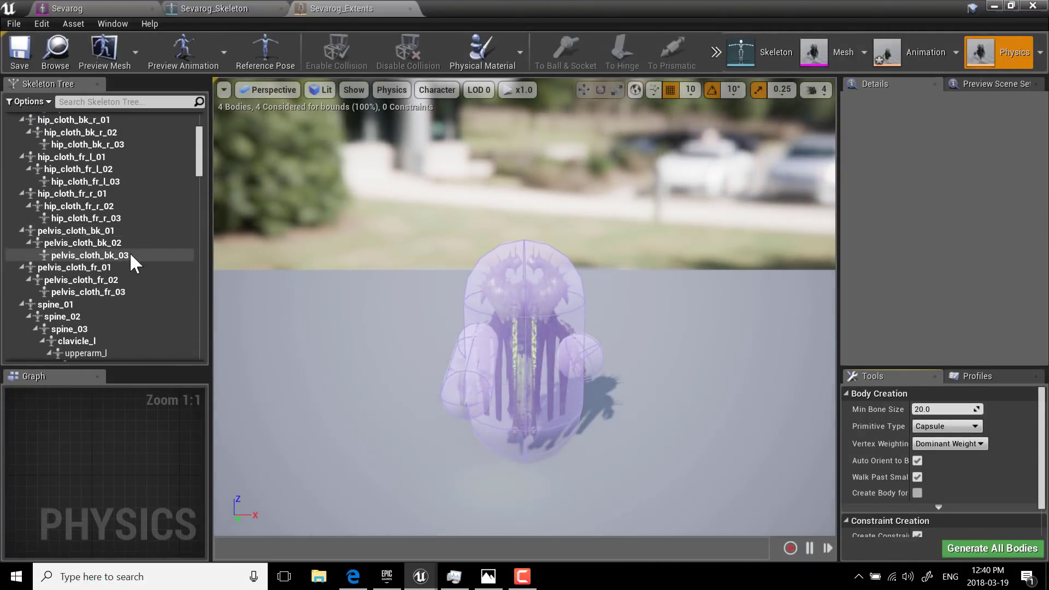
Step: Browse further down the physics asset's skeleton tree through the arm, cloth and hand bones
{"action": "scroll", "coordinate": [129, 251], "scroll_direction": "down", "scroll_amount": 3}
{"action": "right_click", "coordinate": [456, 292]}
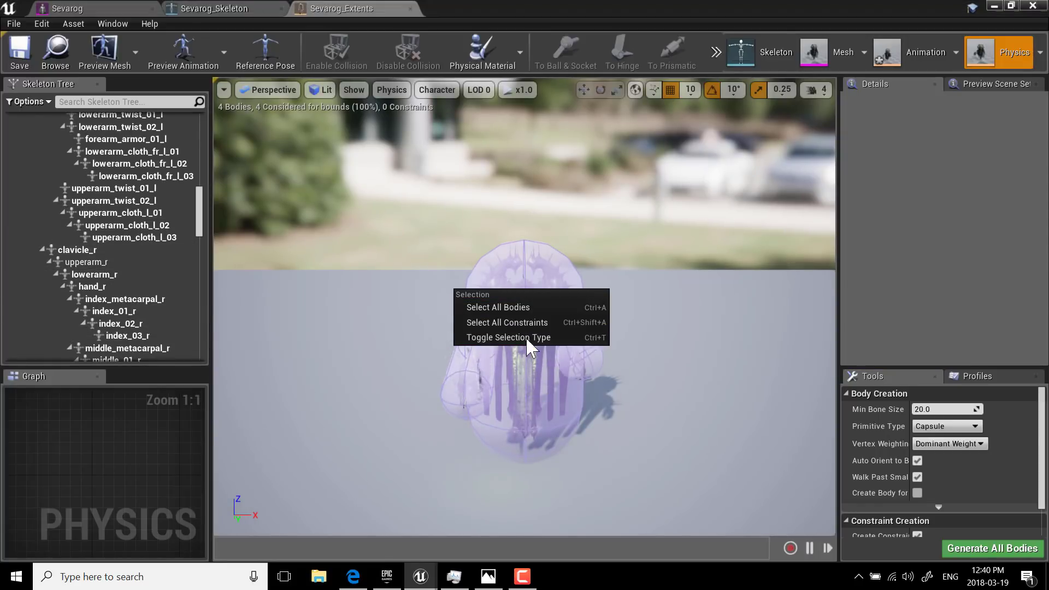
Step: Return to the Sevarog mesh and inspect the spiked armour, woven cloth texture and glowing green details up close
{"action": "left_click", "coordinate": [815, 55]}
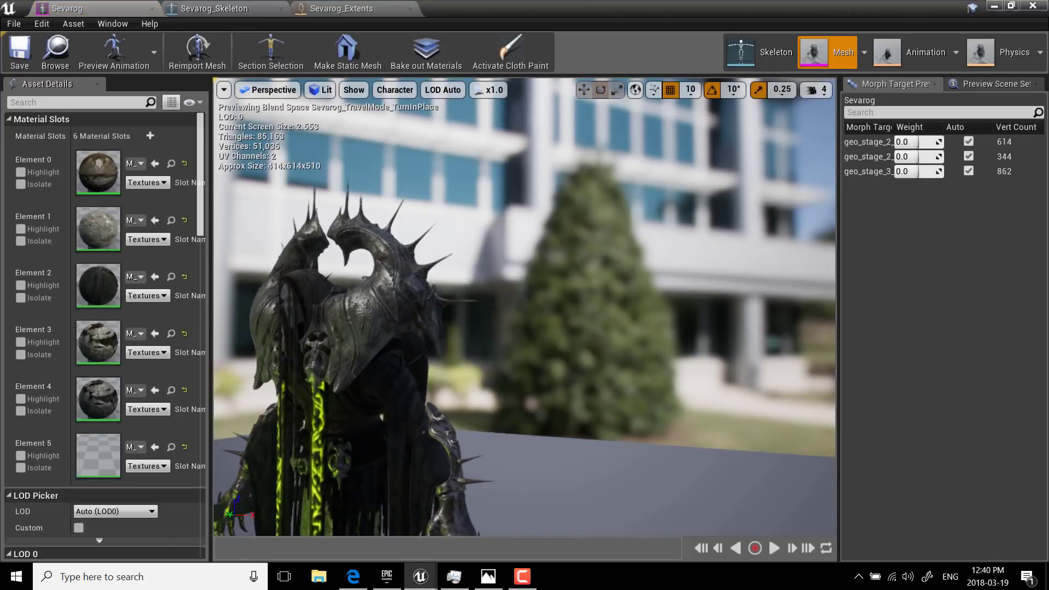
{"action": "middle_click_drag", "start_coordinate": [524, 306], "coordinate": [437, 305]}
{"action": "scroll", "coordinate": [525, 306], "scroll_direction": "up", "scroll_amount": 5}
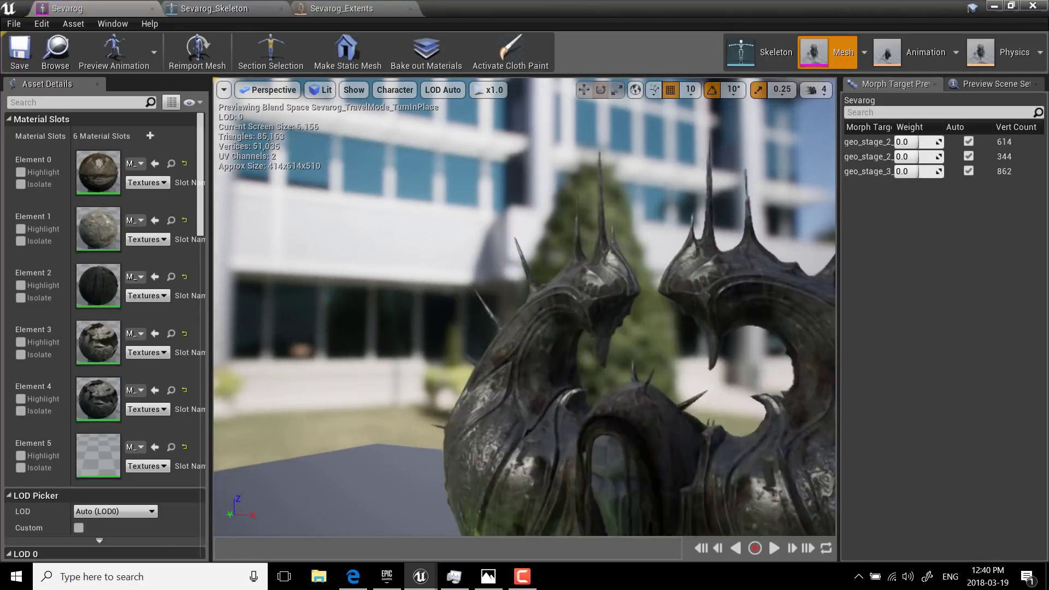
{"action": "middle_click_drag", "start_coordinate": [524, 306], "coordinate": [525, 382]}
{"action": "scroll", "coordinate": [525, 306], "scroll_direction": "down", "scroll_amount": 3}
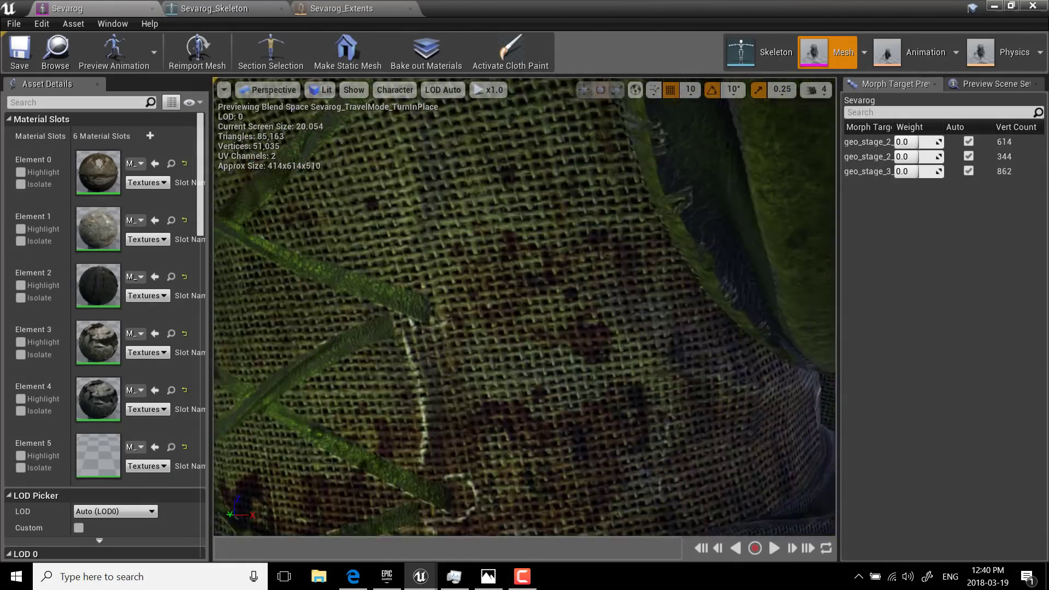
{"action": "scroll", "coordinate": [534, 406], "scroll_direction": "down", "scroll_amount": 4}
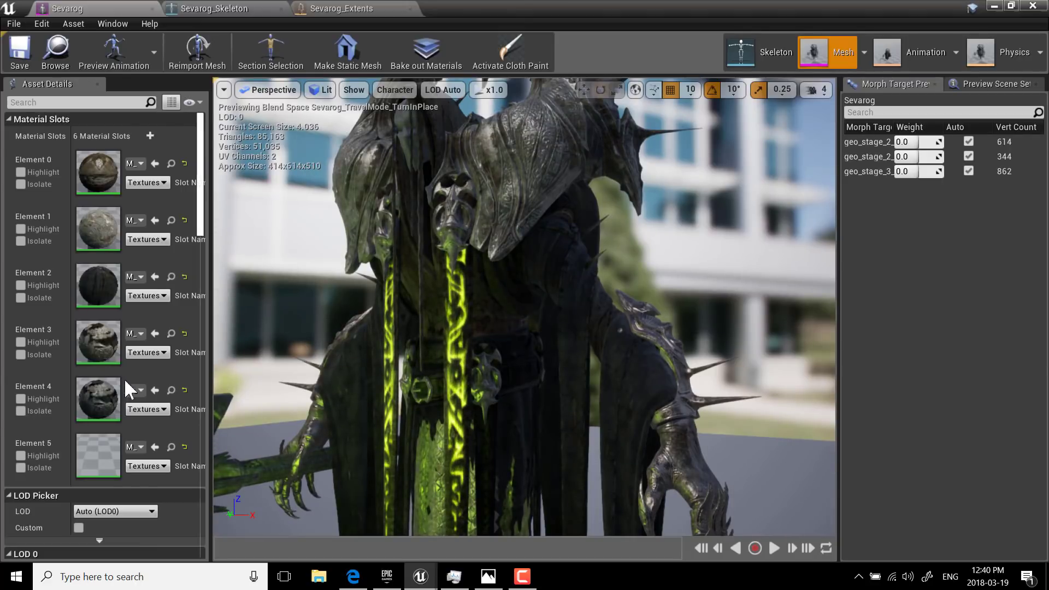
Step: Minimize the Sevarog editor to return to the Agora_AssetMap level and view the round floor discs and carved stone pillars
{"action": "left_click", "coordinate": [414, 581]}
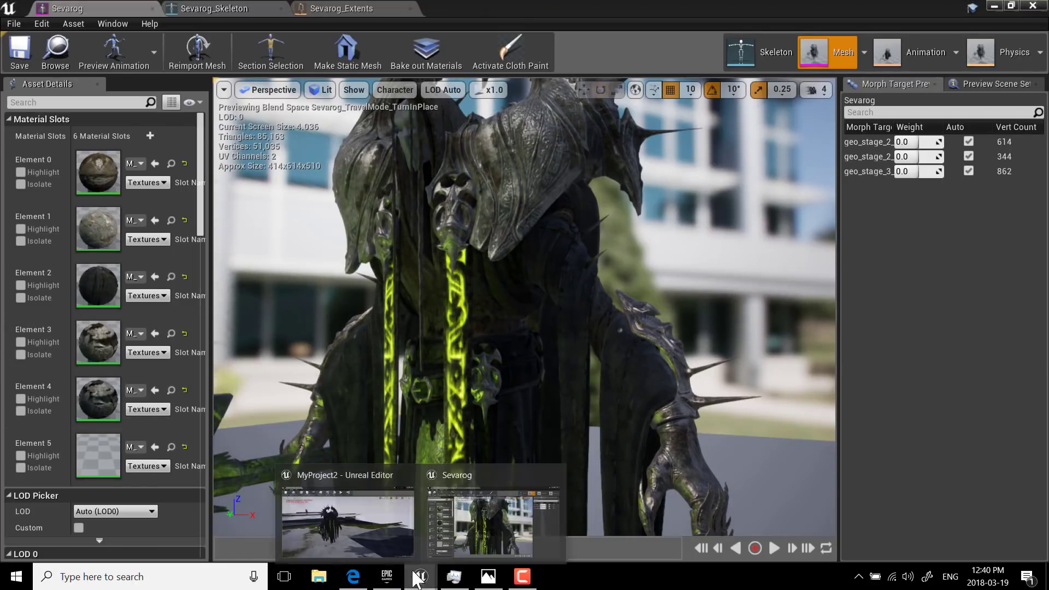
{"action": "left_click", "coordinate": [425, 470]}
{"action": "left_click", "coordinate": [426, 581]}
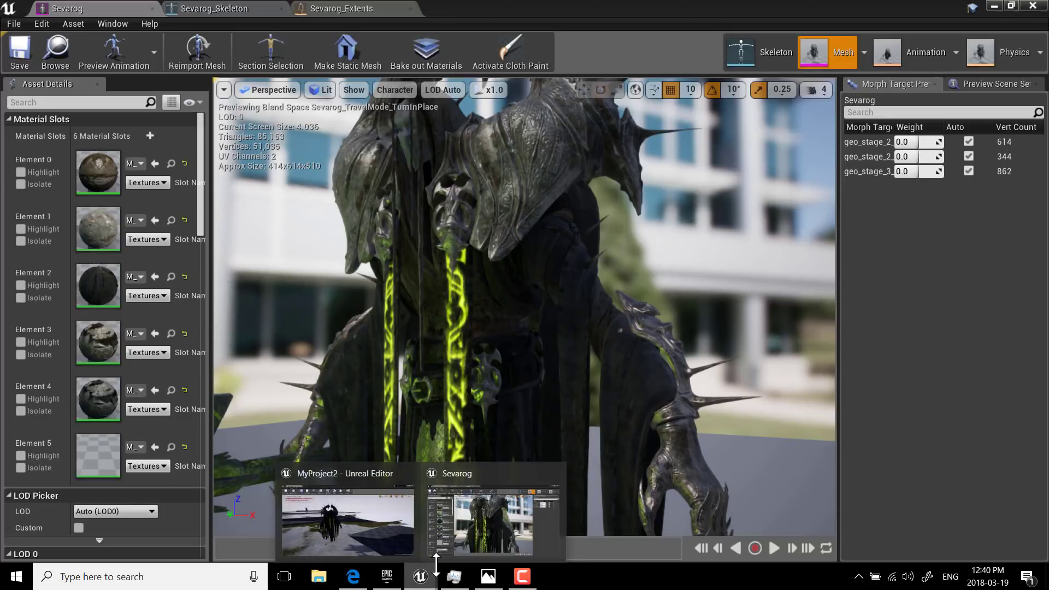
{"action": "left_click", "coordinate": [992, 6]}
{"action": "middle_click_drag", "start_coordinate": [539, 262], "coordinate": [355, 246]}
{"action": "scroll", "coordinate": [539, 263], "scroll_direction": "down", "scroll_amount": 8}
{"action": "right_click_drag", "start_coordinate": [552, 265], "coordinate": [555, 266]}
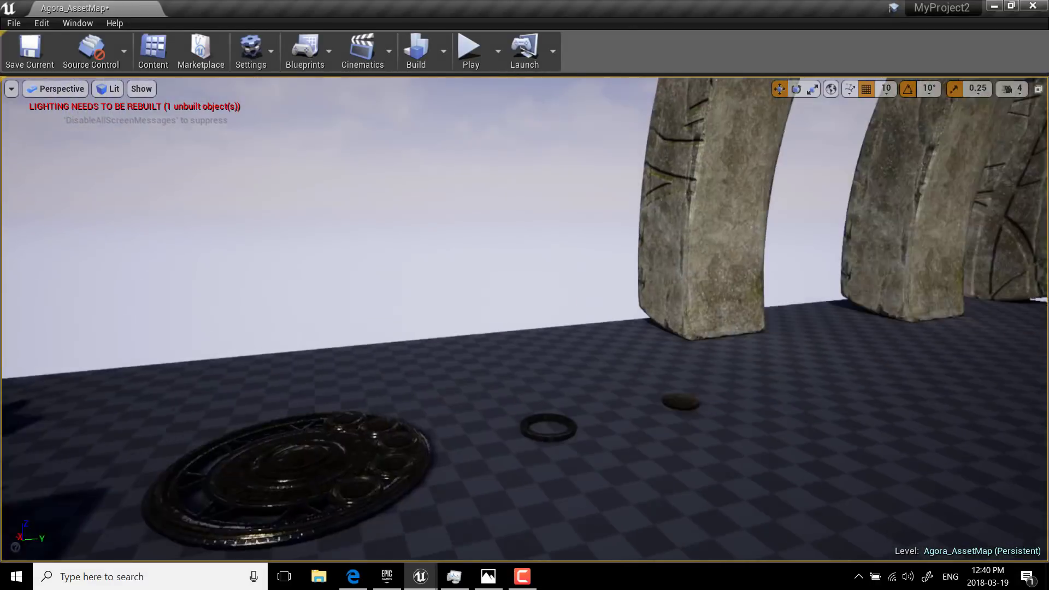
Step: Fly along the long row of Agora props, examining the mossy rocks, columns, rings and arches from both ends
{"action": "key", "text": "w"}
{"action": "right_click_drag", "start_coordinate": [555, 265], "coordinate": [661, 244]}
{"action": "right_click_drag", "start_coordinate": [522, 267], "coordinate": [517, 268]}
{"action": "right_click_drag", "start_coordinate": [573, 314], "coordinate": [573, 314]}
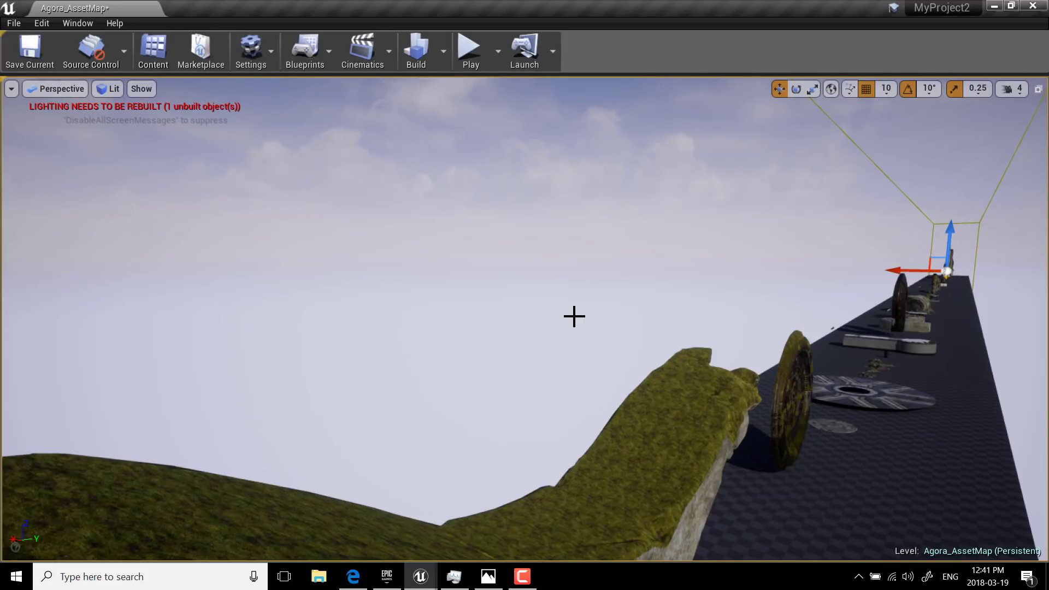
{"action": "key", "text": "w"}
{"action": "mouse_move", "coordinate": [609, 327]}
{"action": "right_mouse_down"}
{"action": "mouse_move", "coordinate": [650, 299]}
{"action": "mouse_move", "coordinate": [635, 325]}
{"action": "mouse_move", "coordinate": [657, 312]}
{"action": "mouse_move", "coordinate": [612, 311]}
{"action": "right_mouse_up"}
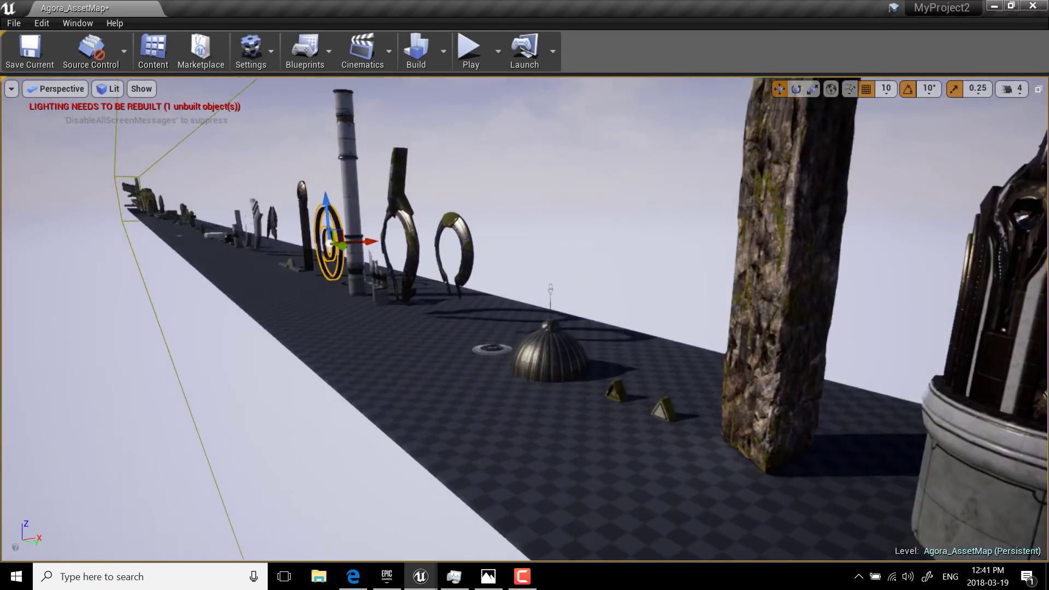
{"action": "left_click_drag", "start_coordinate": [655, 262], "coordinate": [656, 246]}
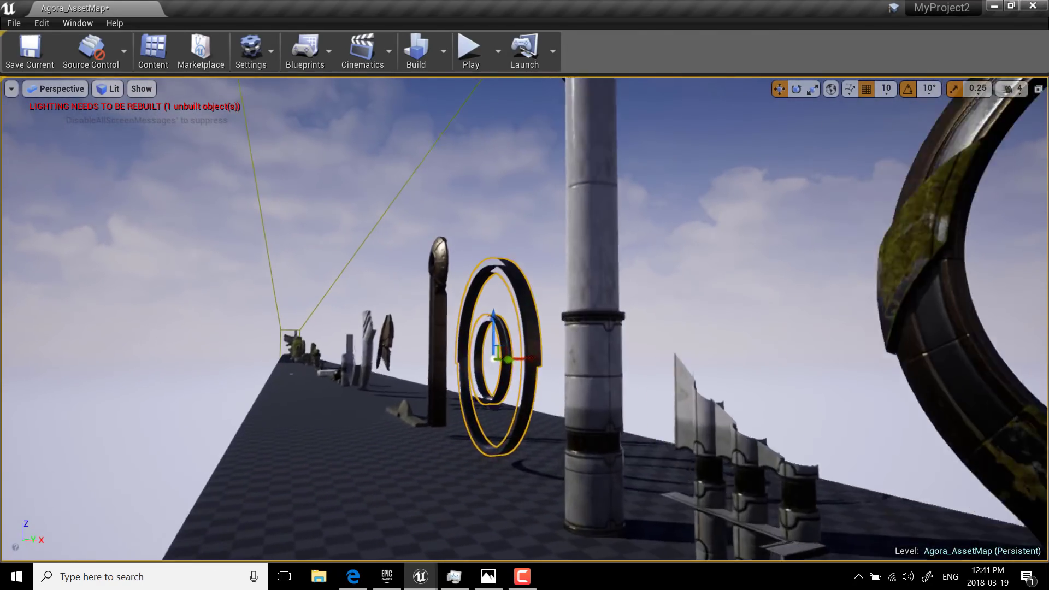
{"action": "right_click_drag", "start_coordinate": [655, 246], "coordinate": [656, 237]}
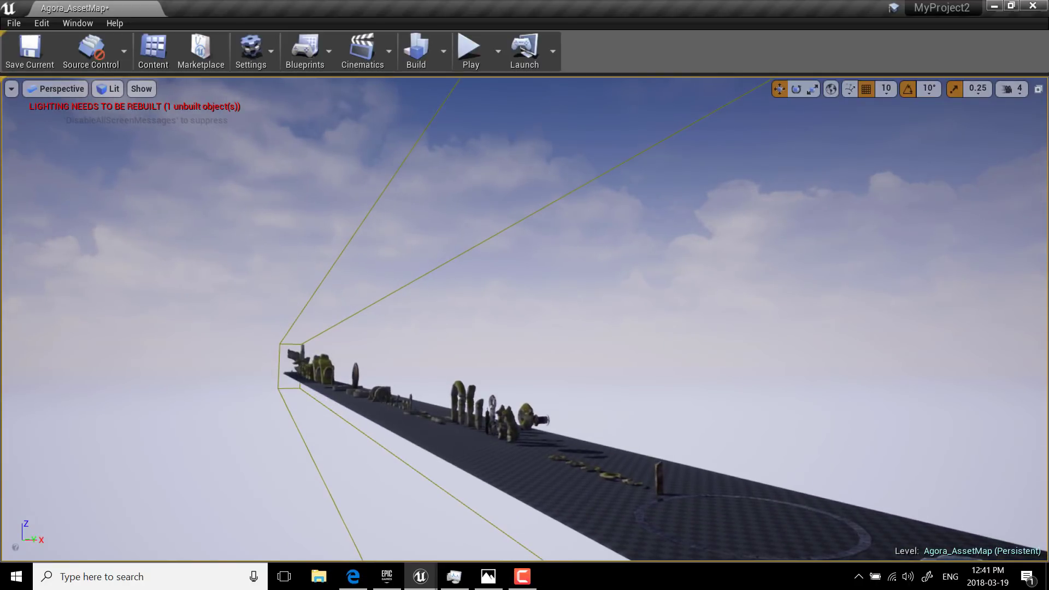